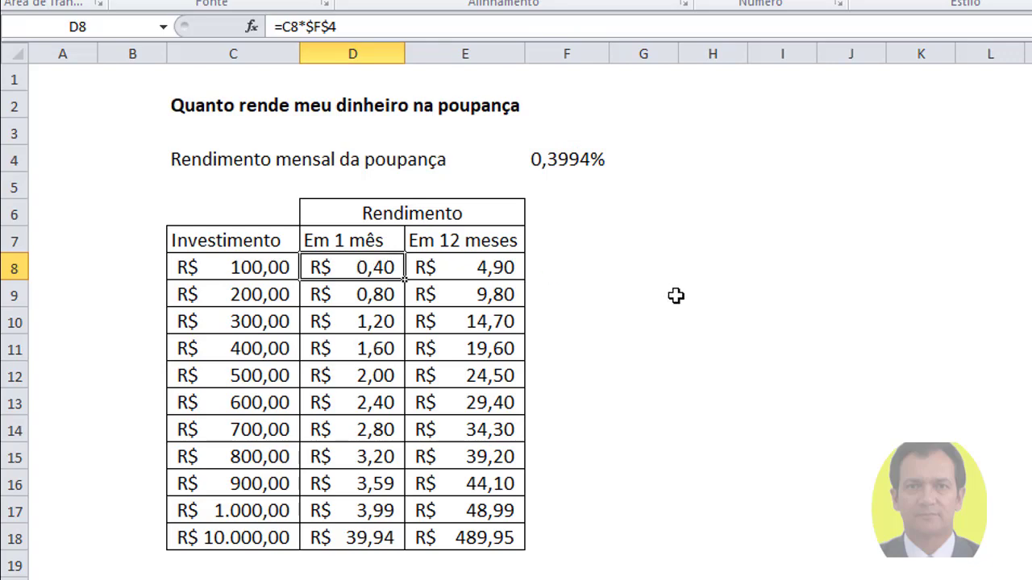
- Examine the 12-month yield of the R$ 100 investment and both yields of the R$ 10.000 investment in the savings table
{"action": "left_click", "coordinate": [510, 264]}
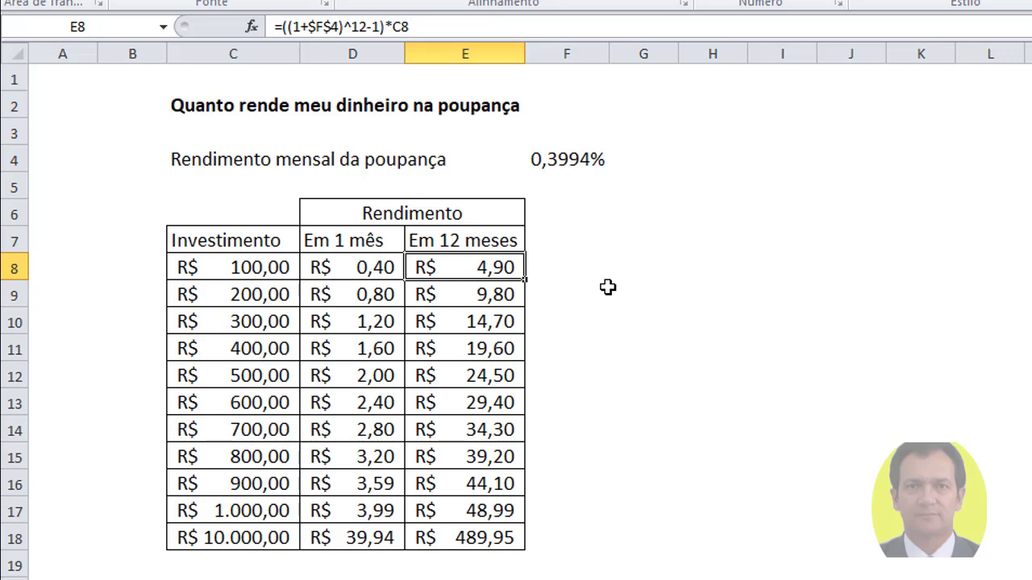
{"action": "left_click", "coordinate": [496, 542]}
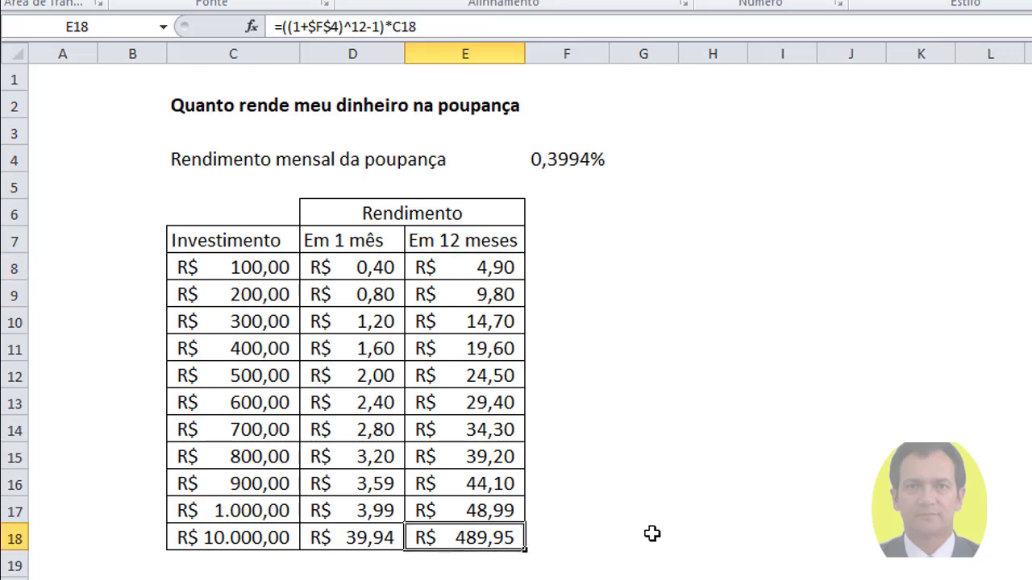
{"action": "key", "text": "Left"}
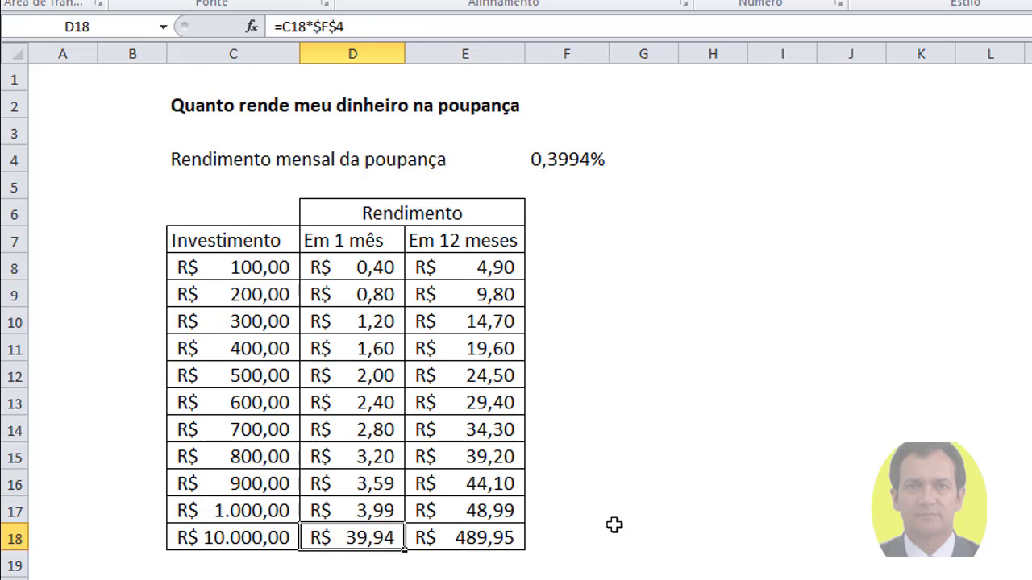
{"action": "left_click", "coordinate": [462, 547]}
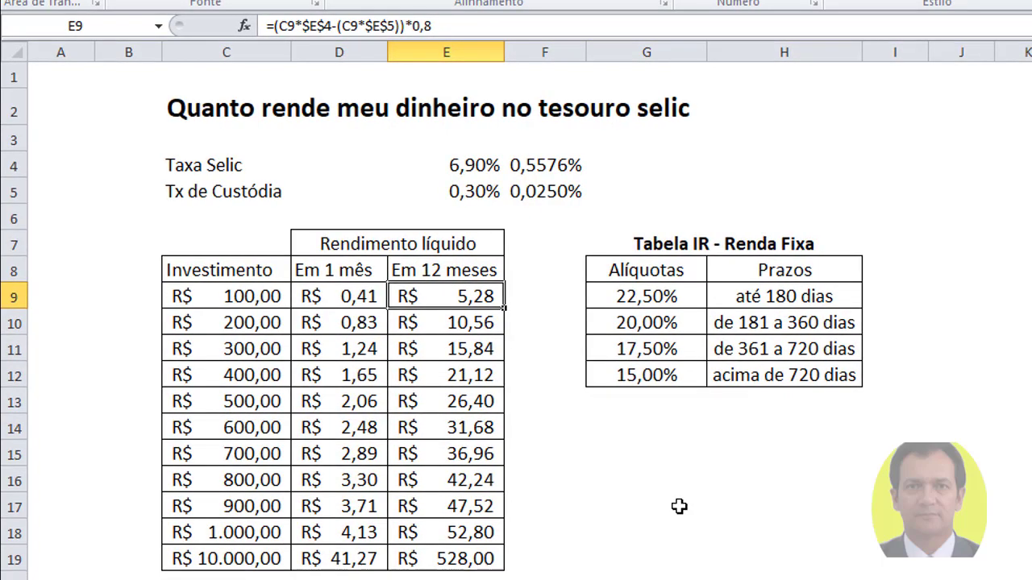
- On the tesouro Selic sheet, examine the annual and monthly values of the Taxa Selic and the custody fee
{"action": "left_click", "coordinate": [473, 167]}
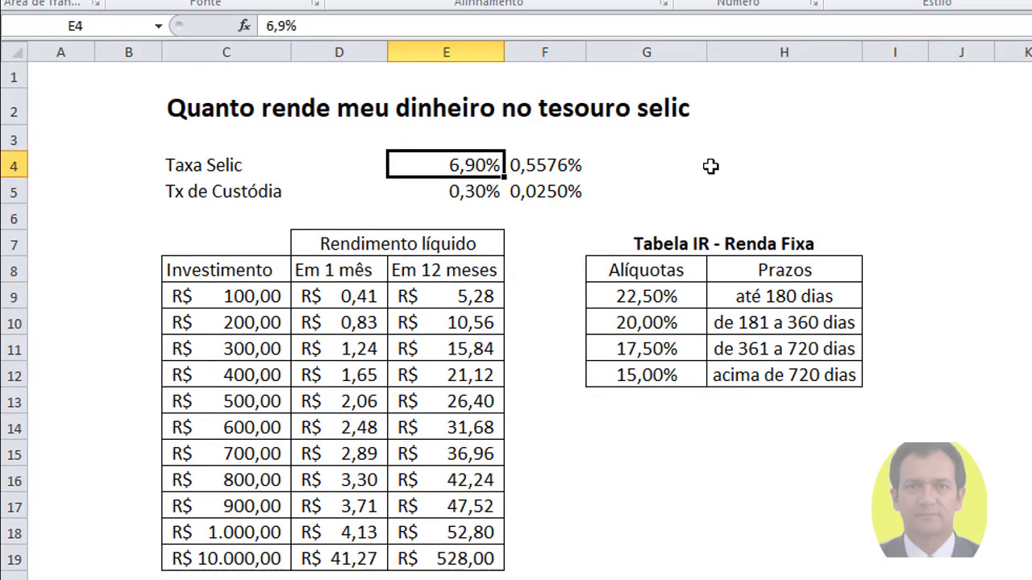
{"action": "left_click", "coordinate": [545, 170]}
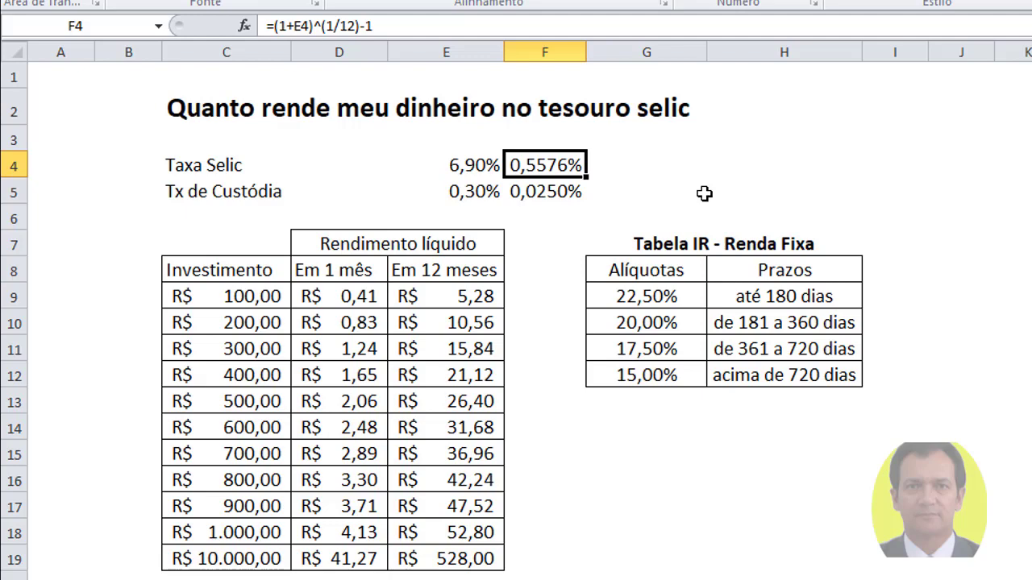
{"action": "left_click", "coordinate": [474, 193]}
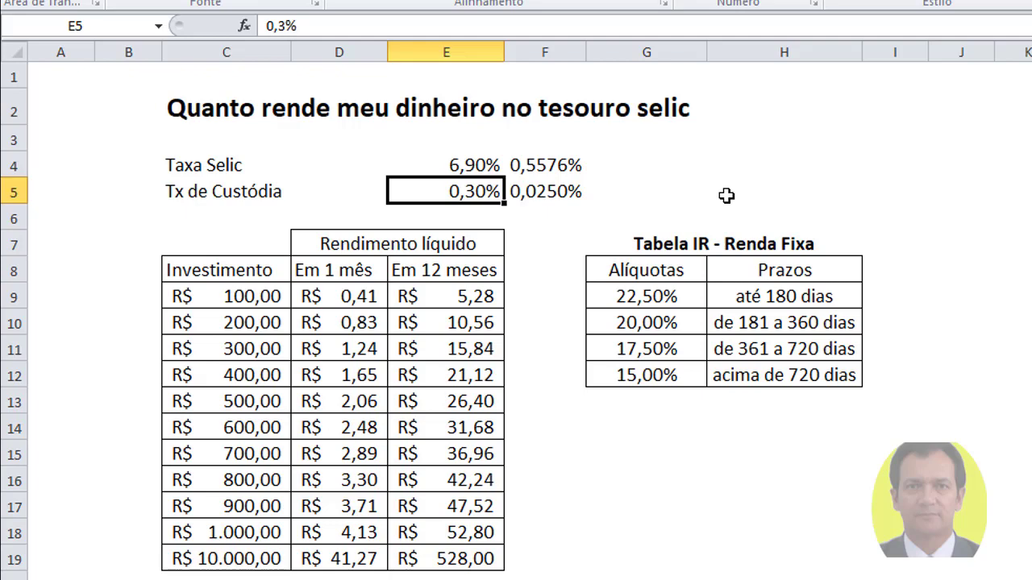
{"action": "left_click", "coordinate": [544, 191]}
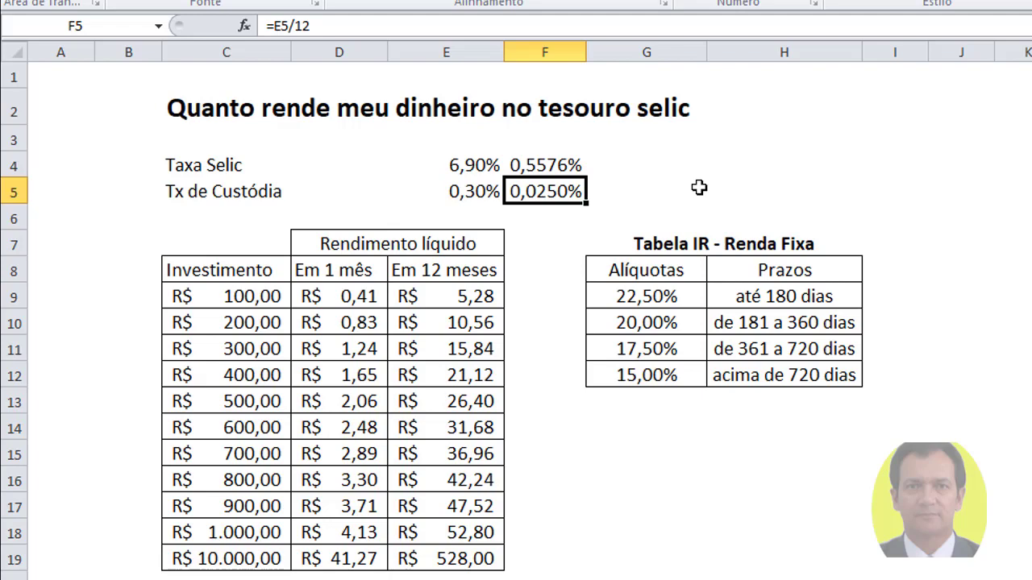
- Examine the 1-month and 12-month net yields of the R$ 100 and R$ 10.000 investments in the tesouro Selic table
{"action": "left_click", "coordinate": [251, 299]}
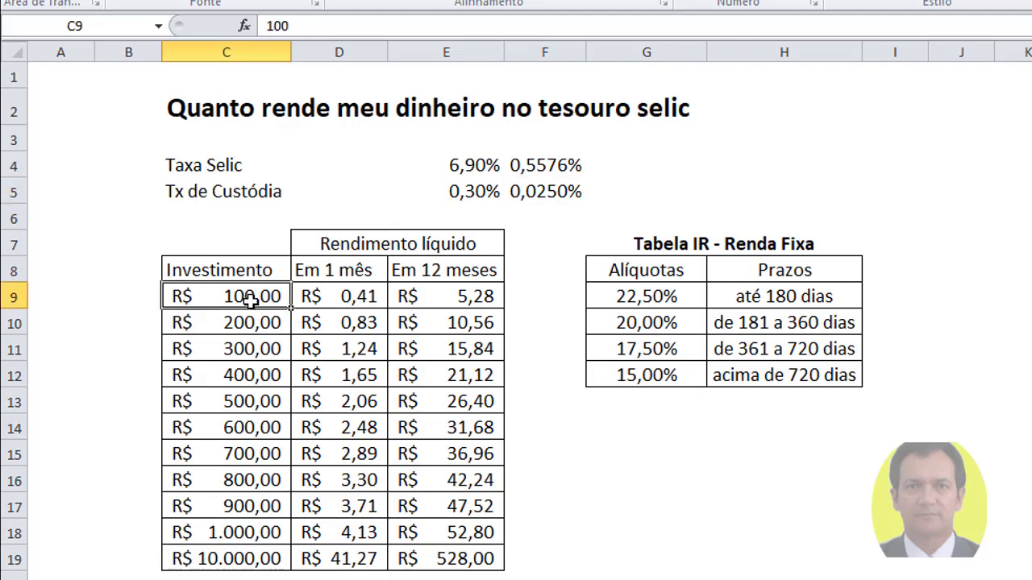
{"action": "left_click", "coordinate": [340, 295]}
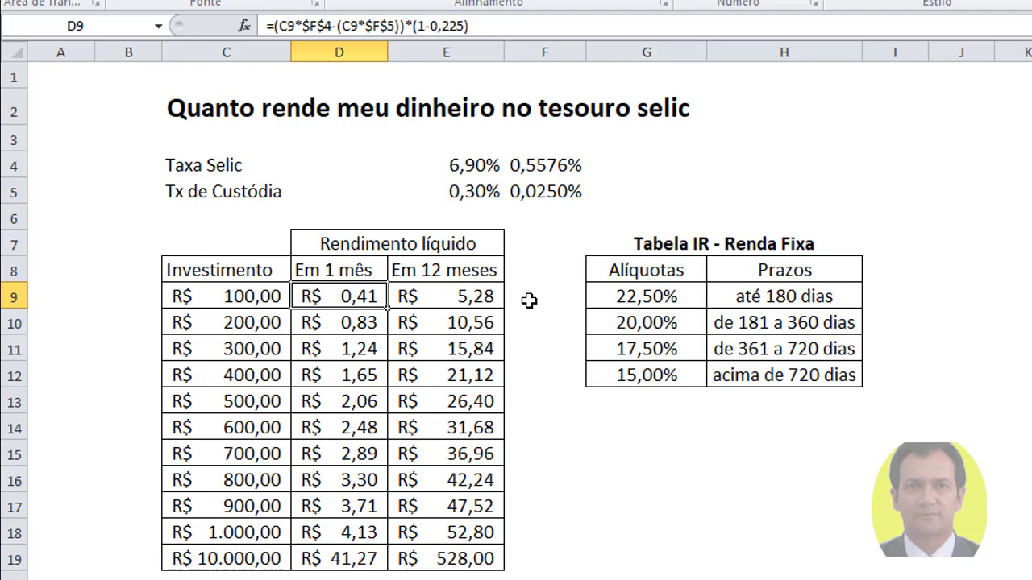
{"action": "left_click", "coordinate": [471, 295]}
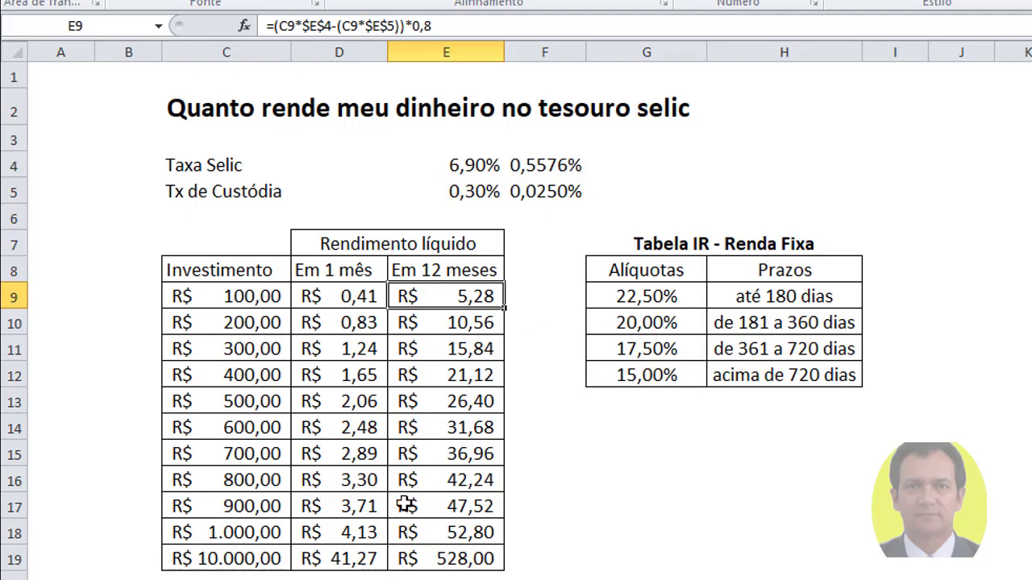
{"action": "left_click", "coordinate": [251, 560]}
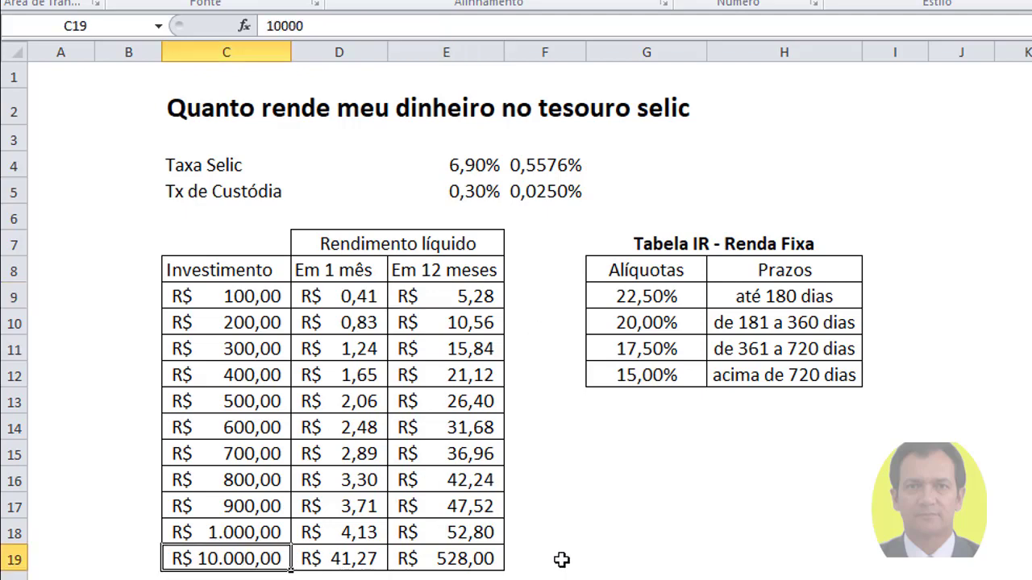
{"action": "left_click", "coordinate": [354, 564]}
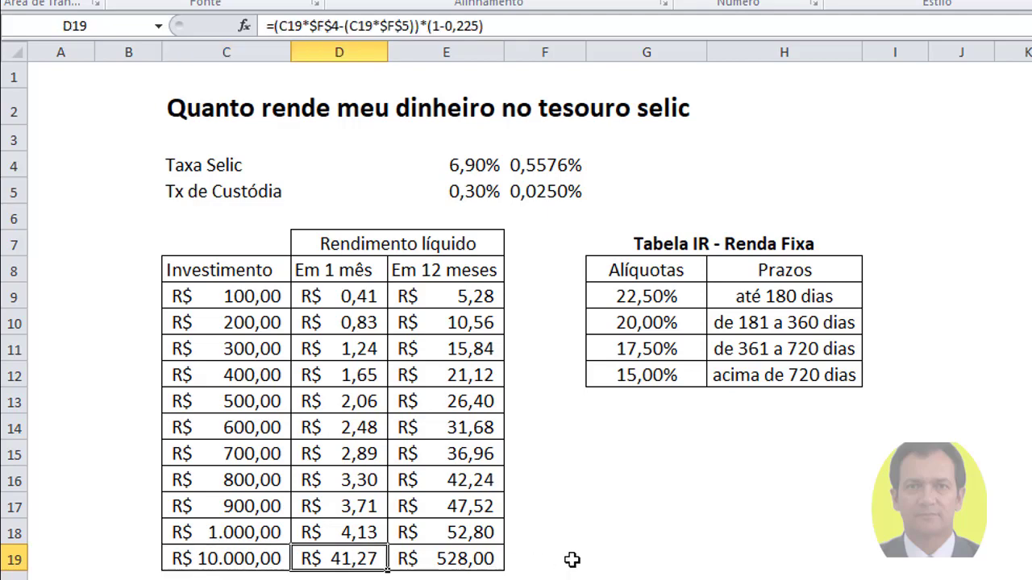
{"action": "left_click", "coordinate": [462, 560]}
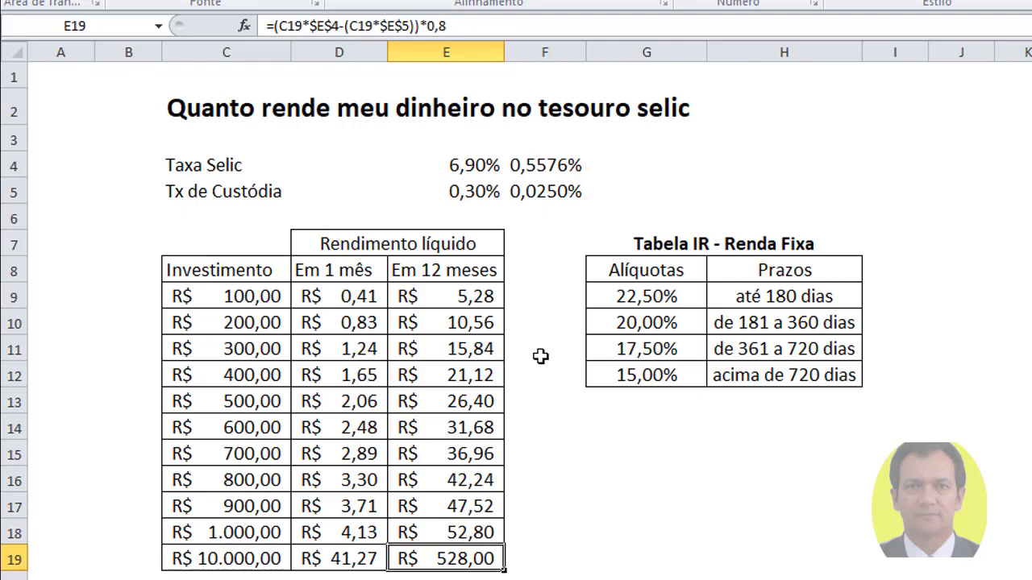
- Check the income tax rates for terms up to 180 days and from 181 to 360 days in the fixed-income table
{"action": "left_click", "coordinate": [595, 327]}
{"action": "left_click", "coordinate": [627, 303]}
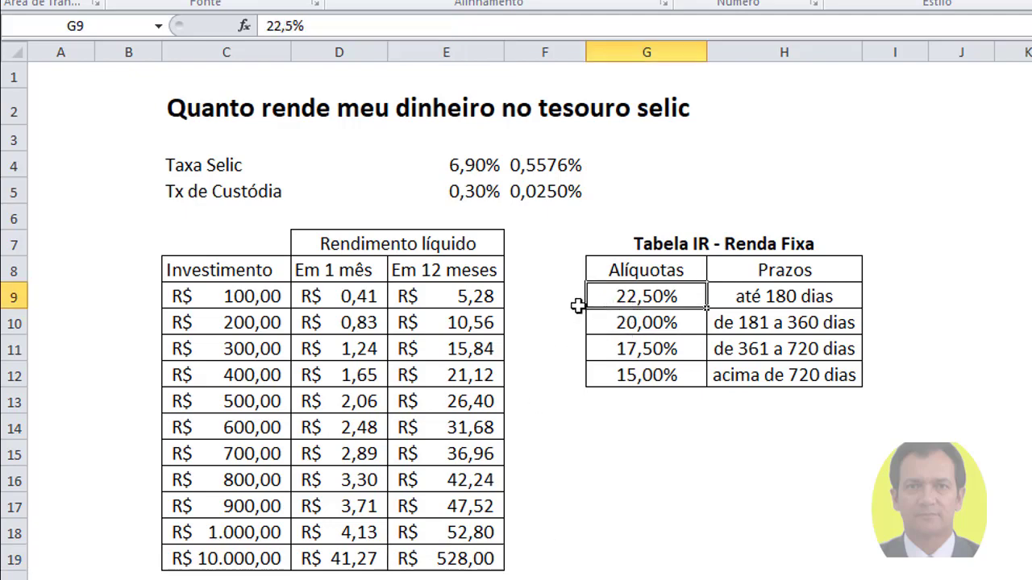
{"action": "left_click", "coordinate": [648, 324]}
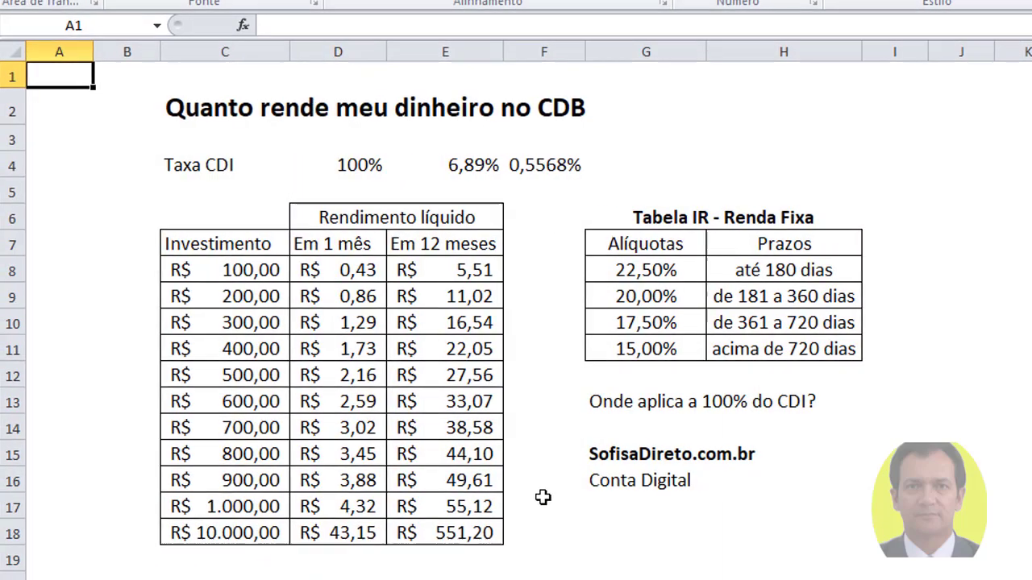
- On the CDB sheet, examine the CDI percentage and the annual and monthly CDI rates
{"action": "left_click", "coordinate": [342, 165]}
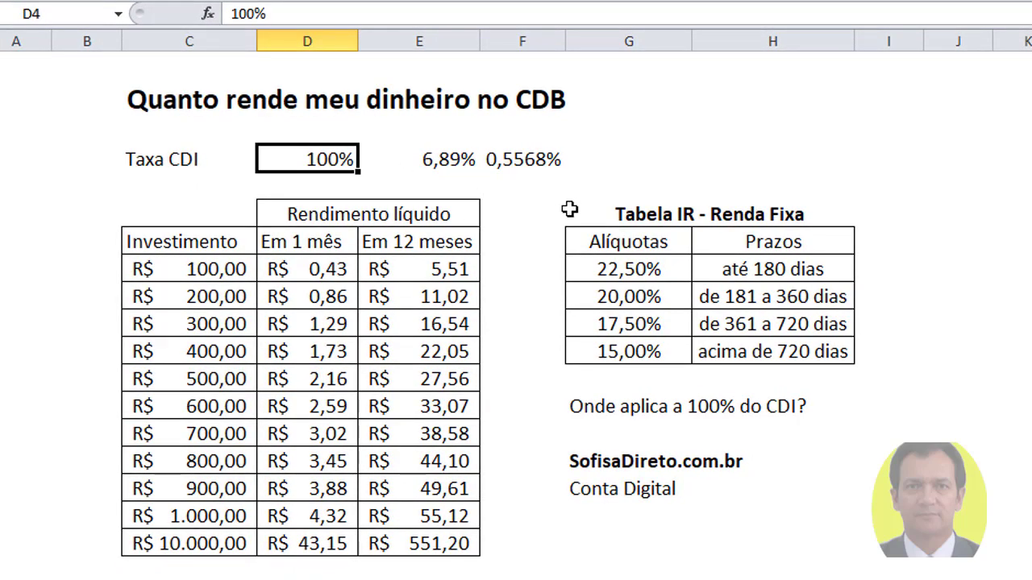
{"action": "left_click", "coordinate": [443, 162]}
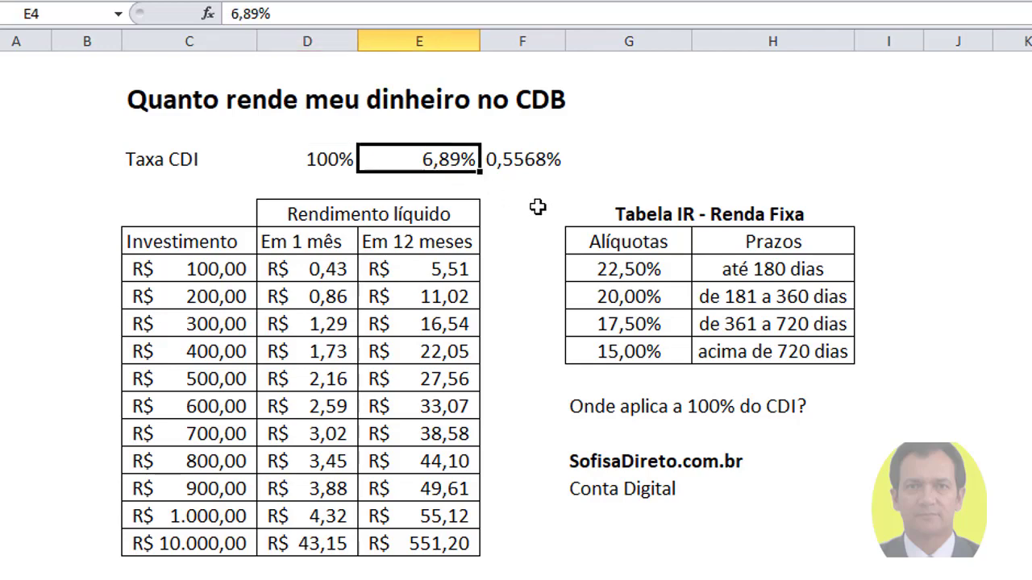
{"action": "left_click", "coordinate": [534, 161]}
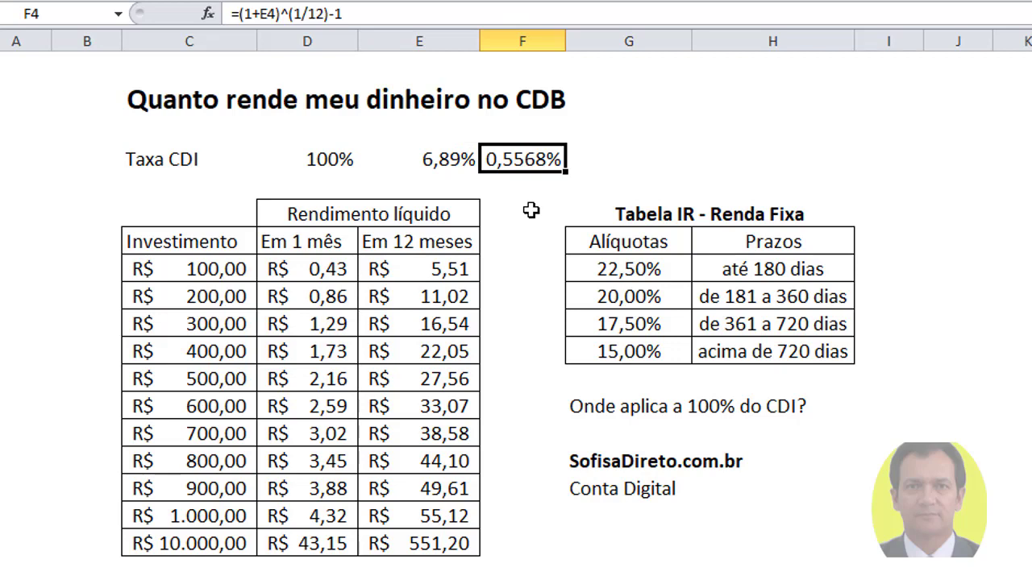
- Examine the 1-month and 12-month net yields of the R$ 100 and R$ 10.000 investments in the CDB table
{"action": "left_click", "coordinate": [332, 271]}
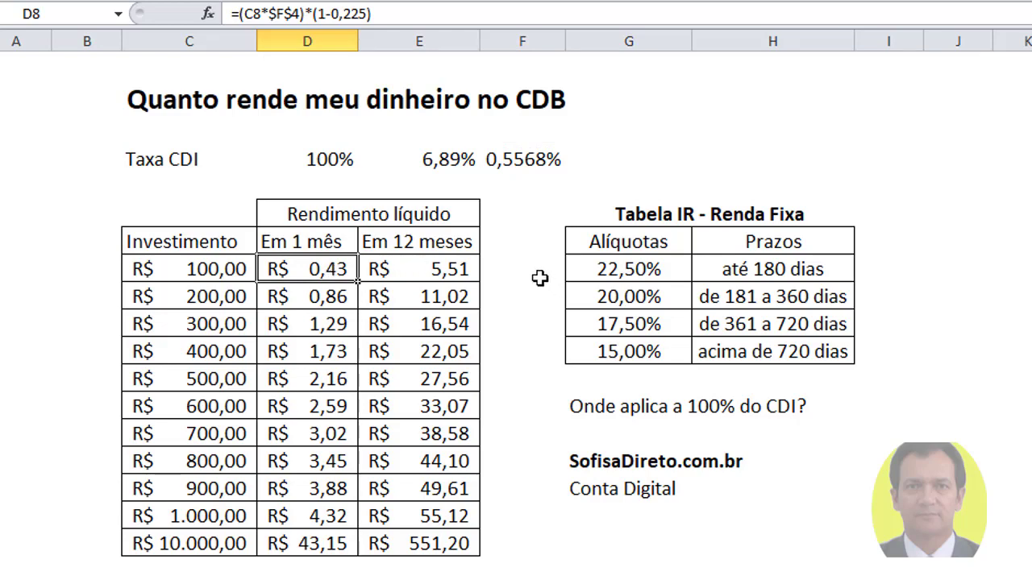
{"action": "left_click", "coordinate": [467, 268]}
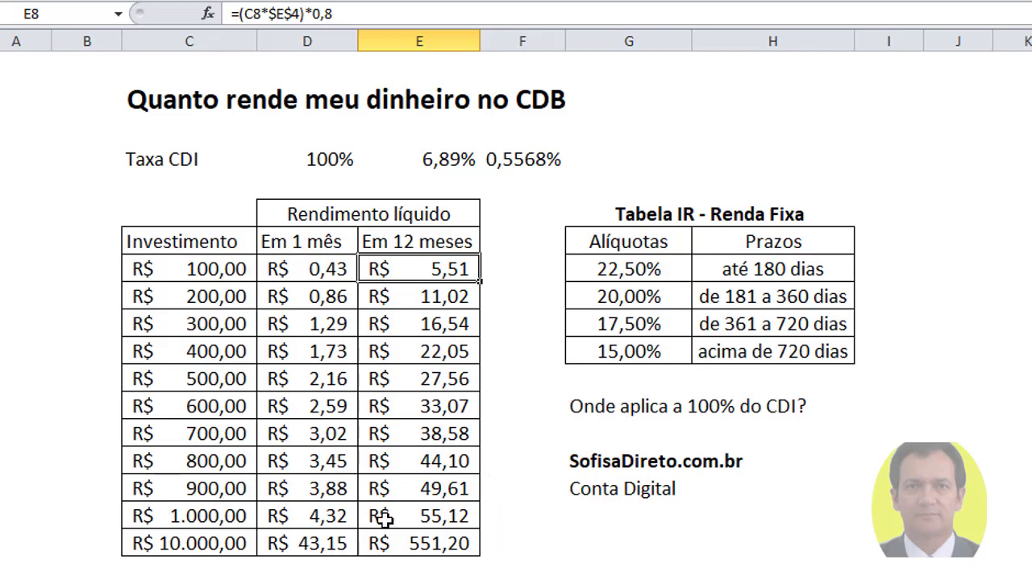
{"action": "left_click", "coordinate": [219, 546]}
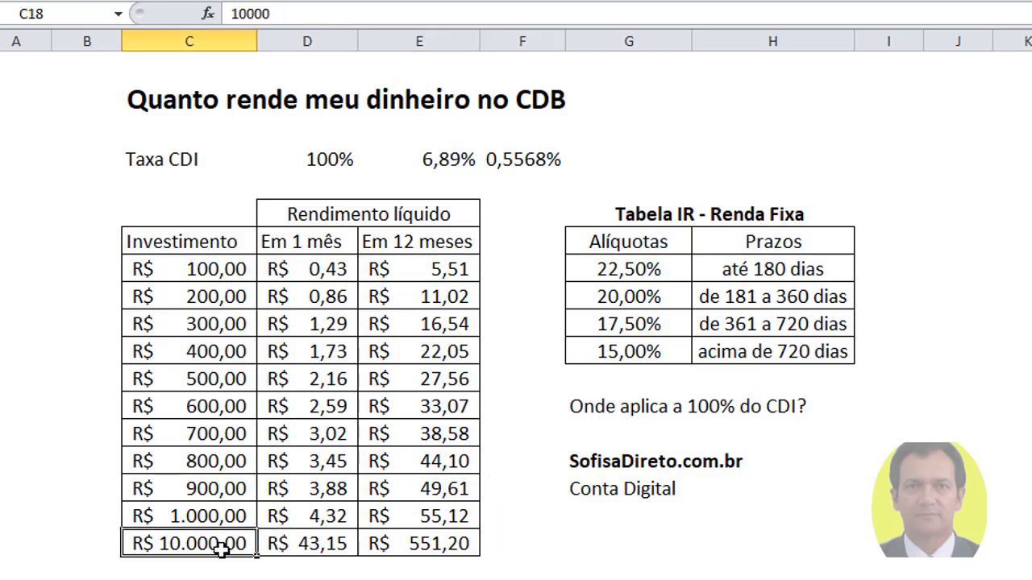
{"action": "left_click", "coordinate": [319, 548]}
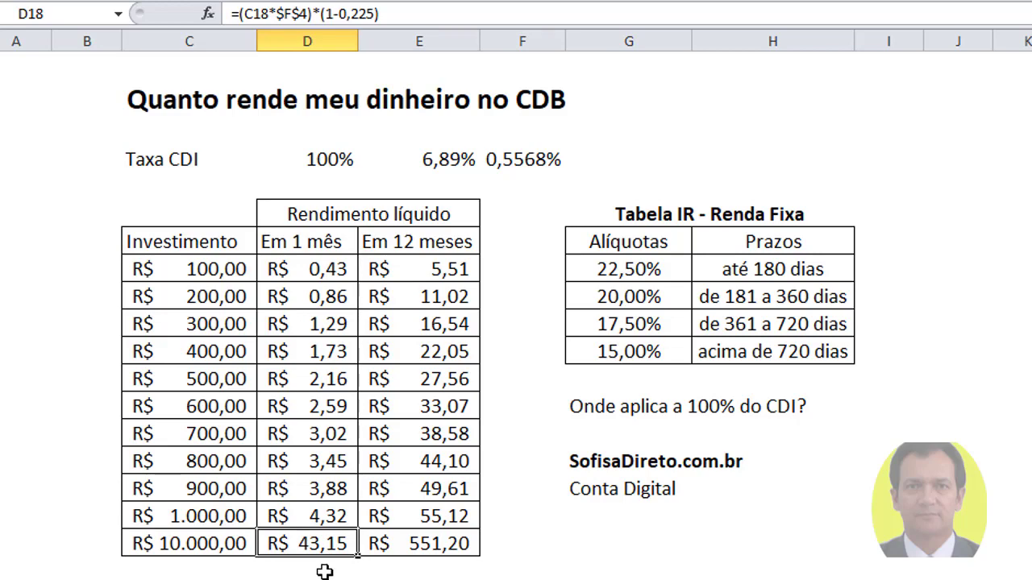
{"action": "left_click", "coordinate": [444, 551]}
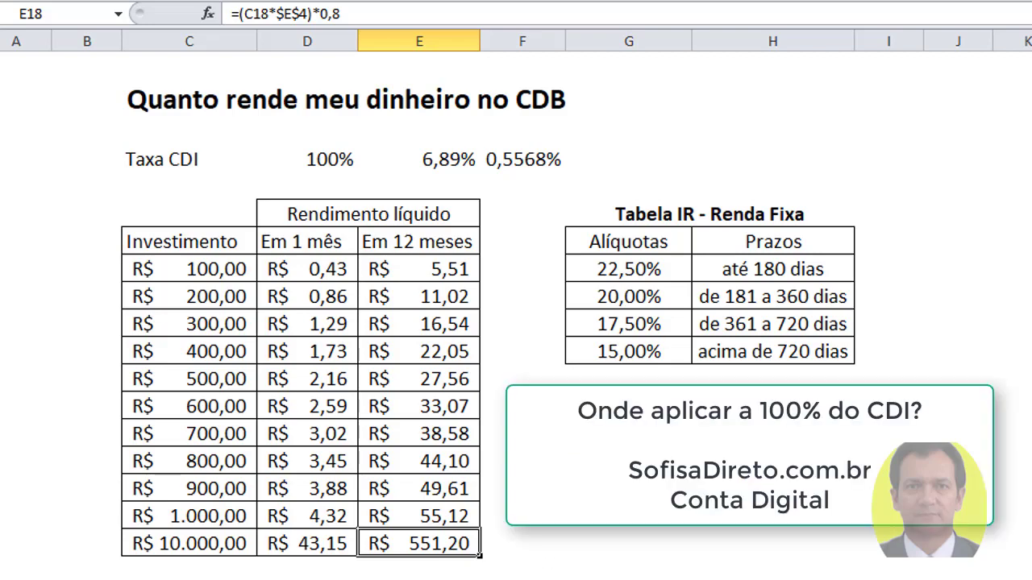
- On the comparison sheet, review the Poupança, Selic and CDB columns of the 1-month yield table
{"action": "left_click", "coordinate": [172, 267]}
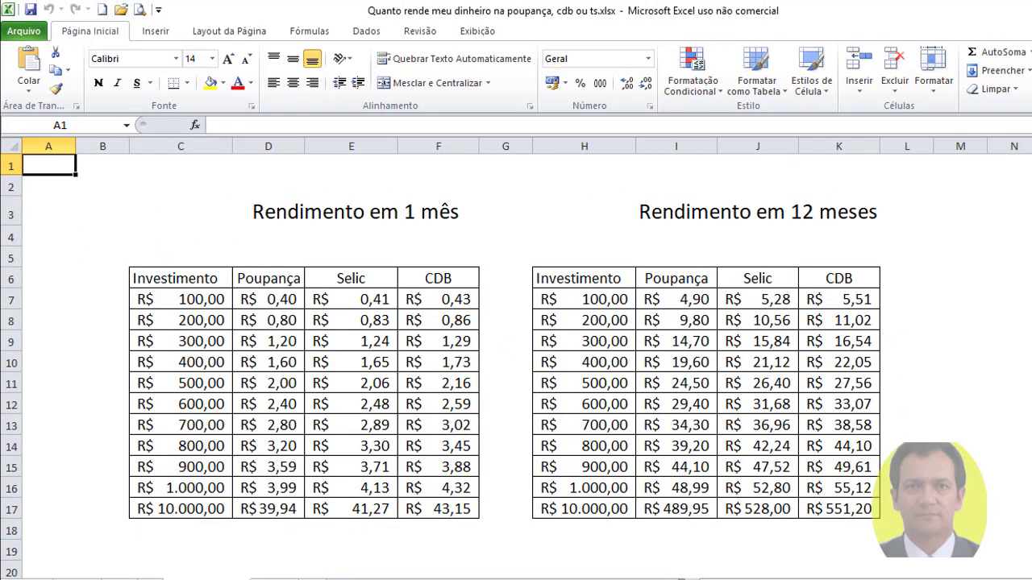
{"action": "left_click", "coordinate": [257, 282]}
{"action": "left_click", "coordinate": [350, 278]}
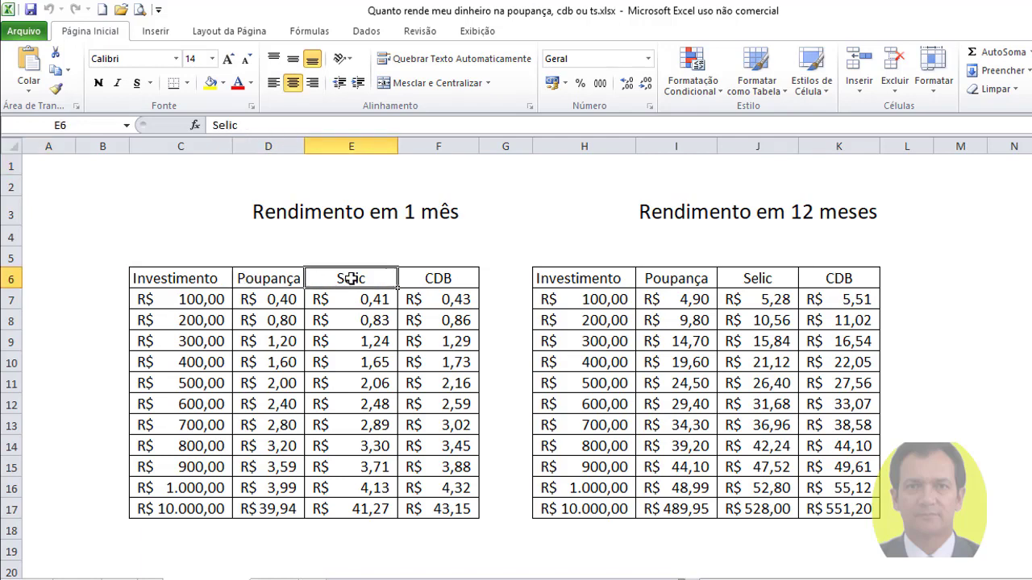
{"action": "left_click", "coordinate": [438, 279]}
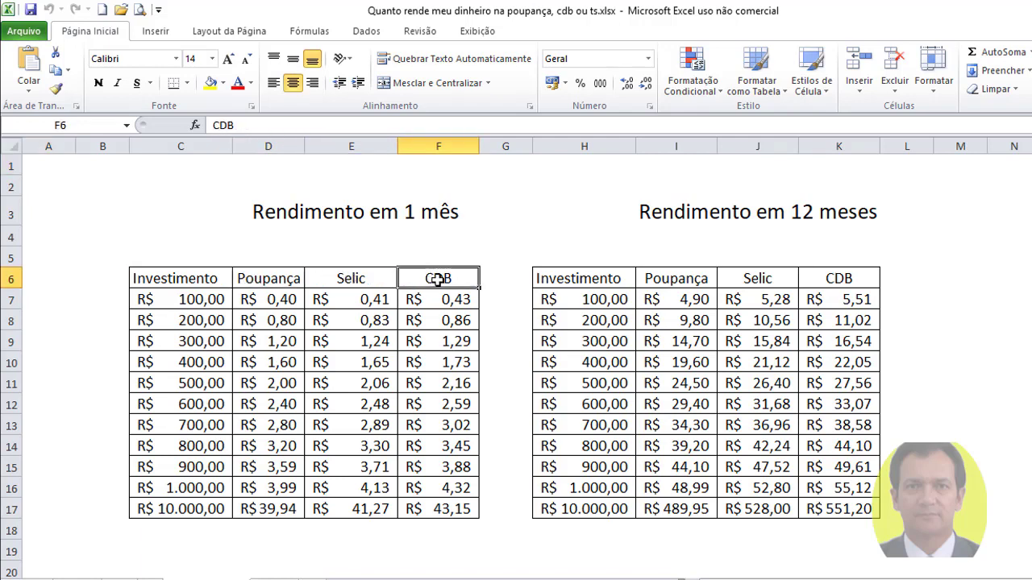
{"action": "left_click", "coordinate": [434, 216]}
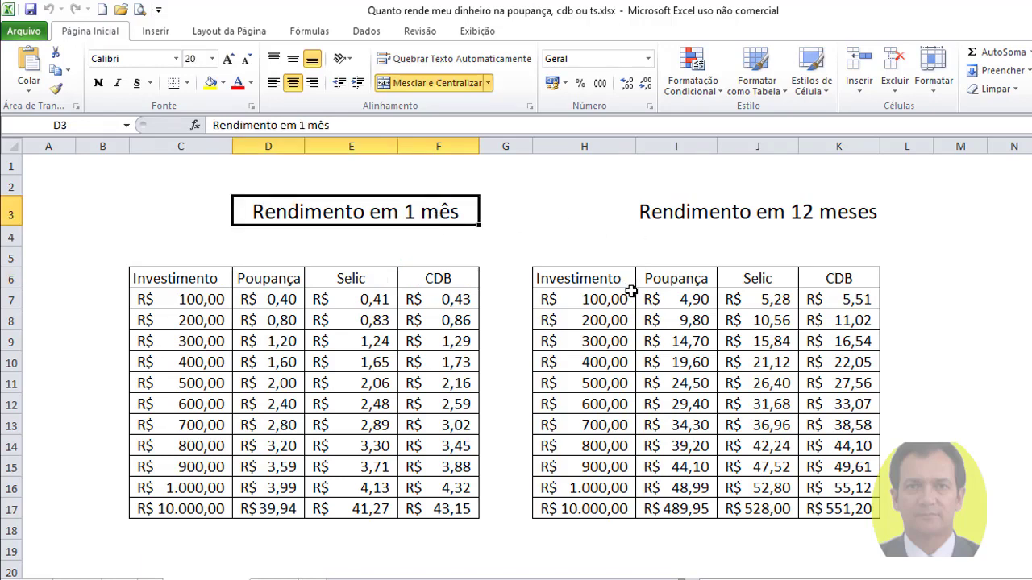
- Review the Poupança, Selic and CDB columns of the 12-month yield table and locate the R$ 10.000 row of the 1-month table
{"action": "left_click", "coordinate": [672, 282]}
{"action": "left_click", "coordinate": [764, 296]}
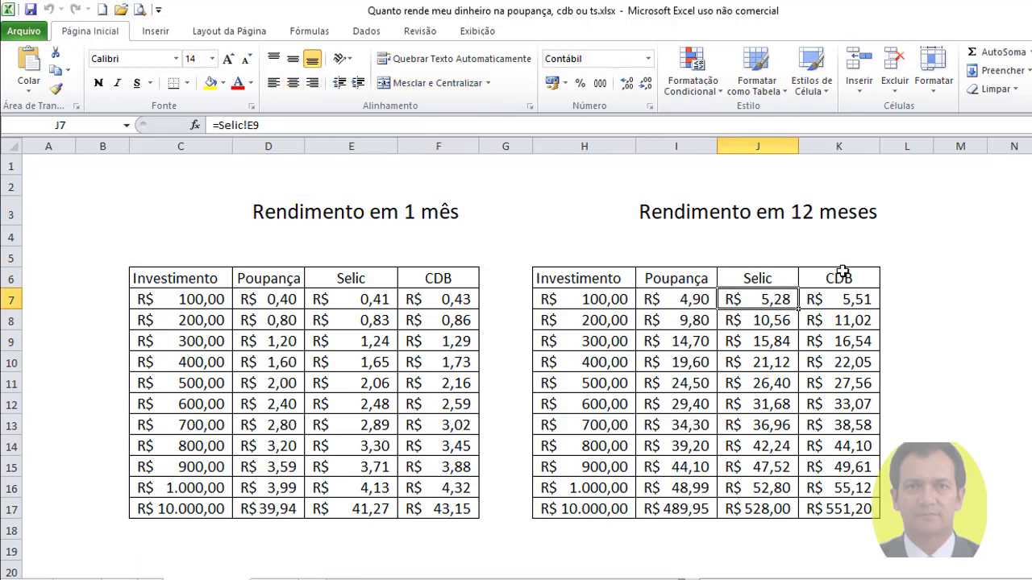
{"action": "left_click", "coordinate": [842, 274]}
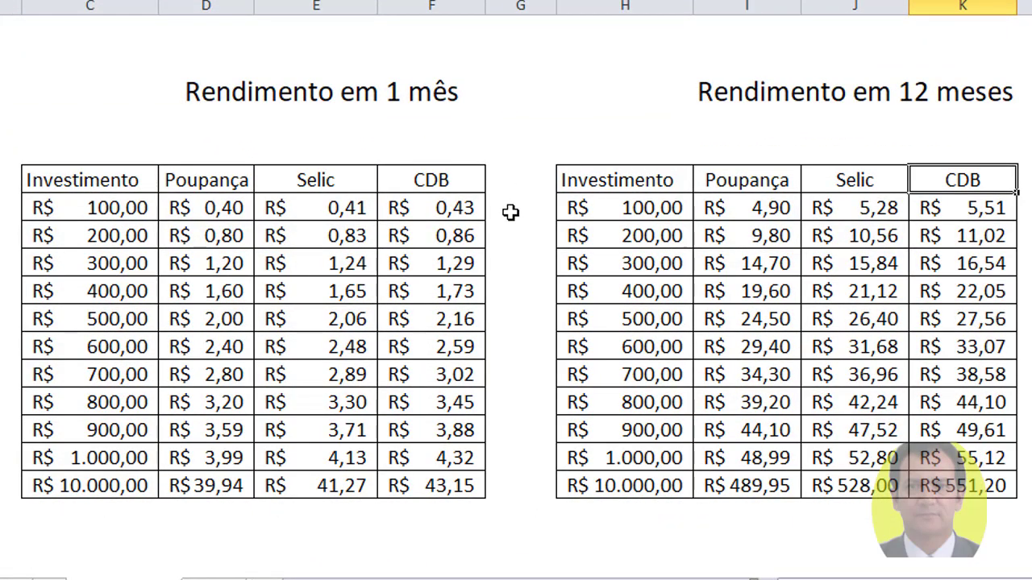
{"action": "key", "text": "Right"}
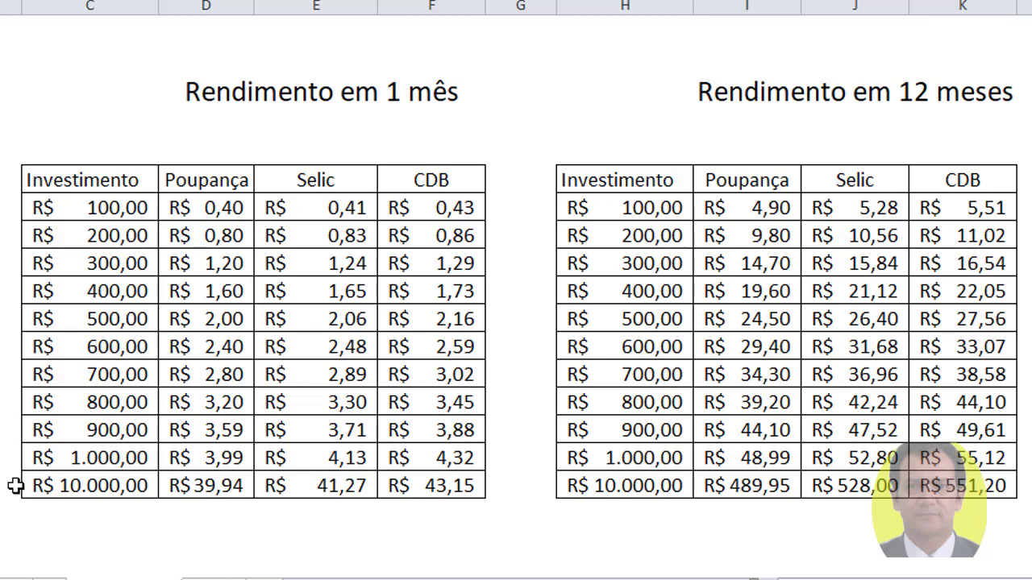
{"action": "left_click", "coordinate": [46, 486]}
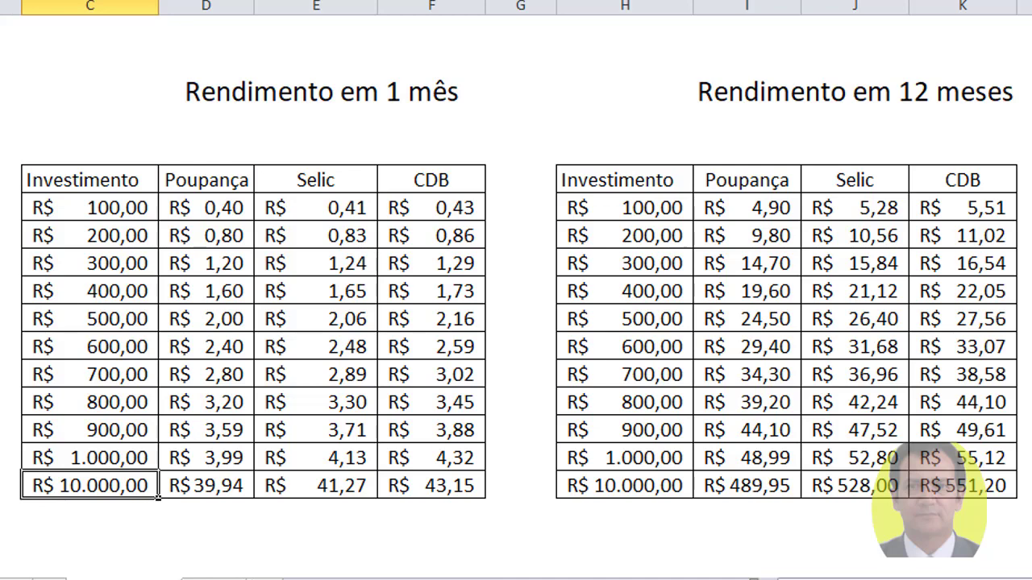